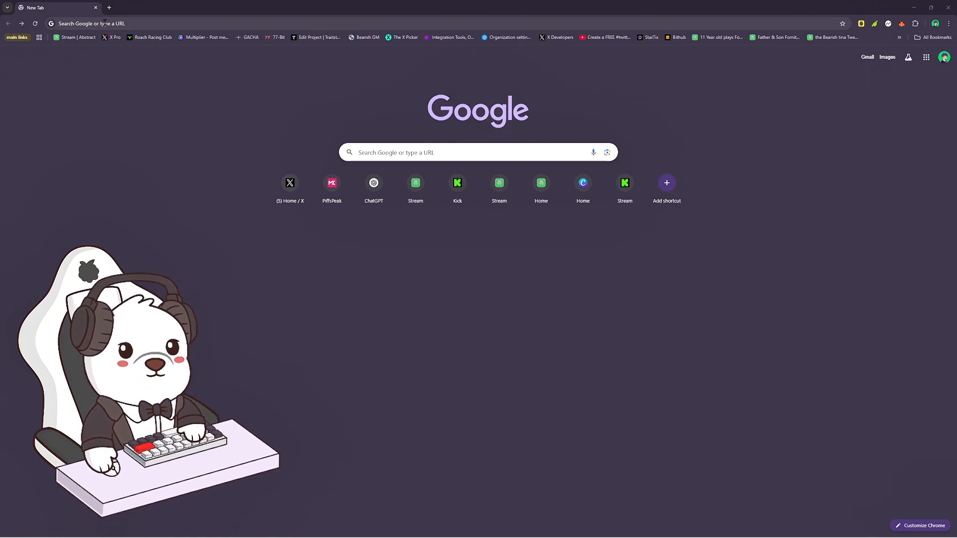
Go to abs.xyz and enter the Abstract portal.
left_click(104, 23)
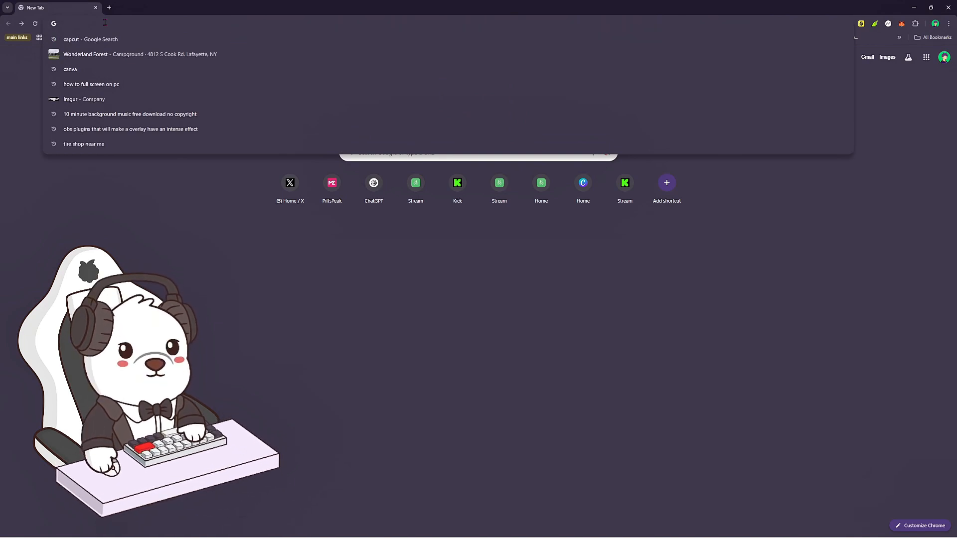
type("ab")
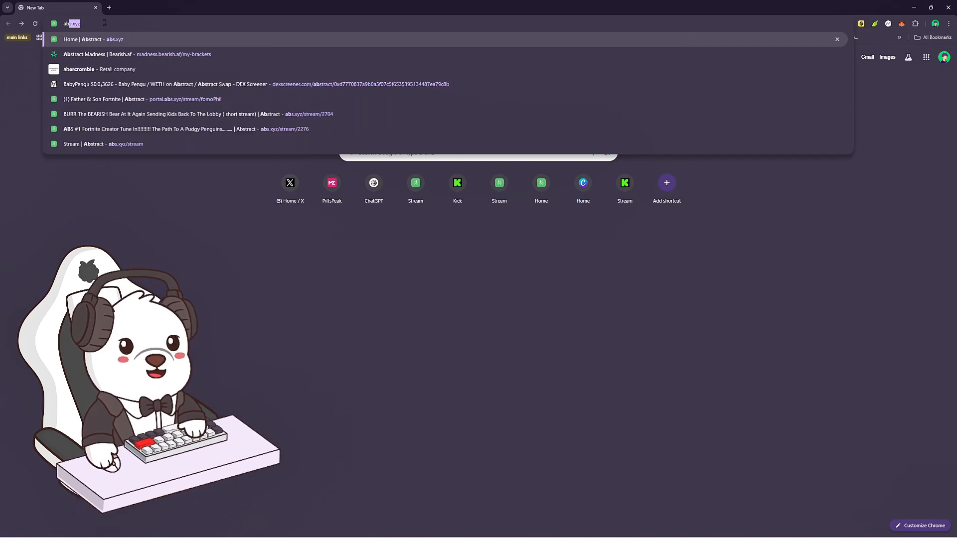
type("s.xyz")
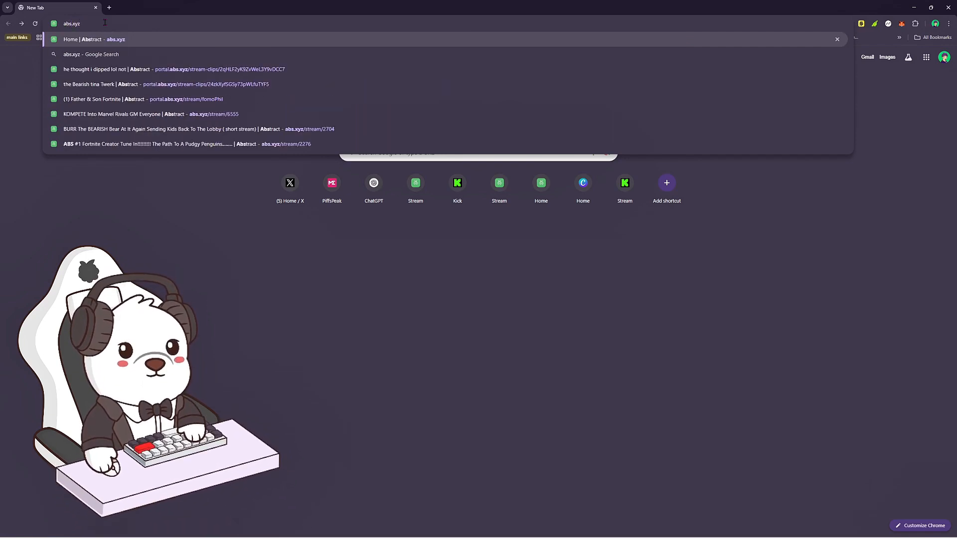
key("Return")
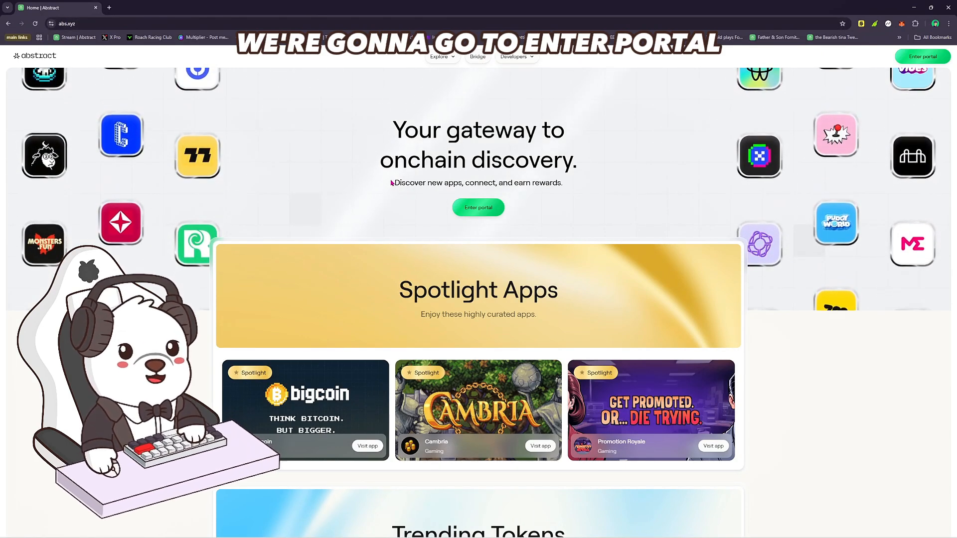
left_click(468, 208)
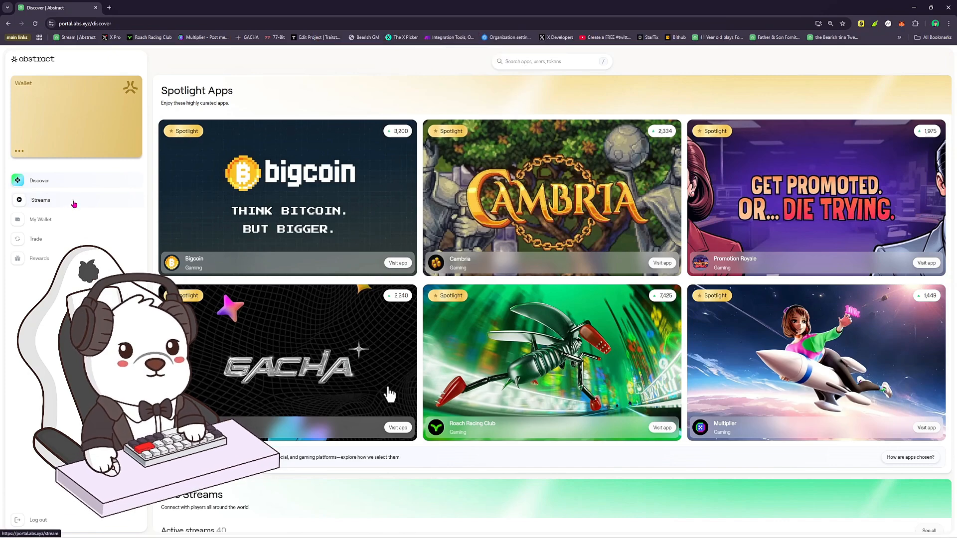
Go to your own stream page in the portal and view its RTMP server addresses and stream key, then close the information.
left_click(74, 204)
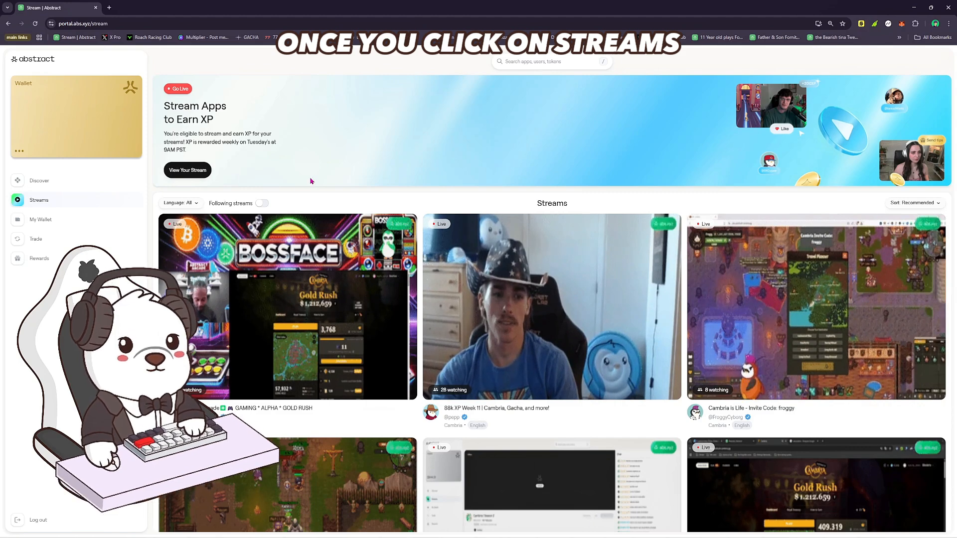
left_click(204, 177)
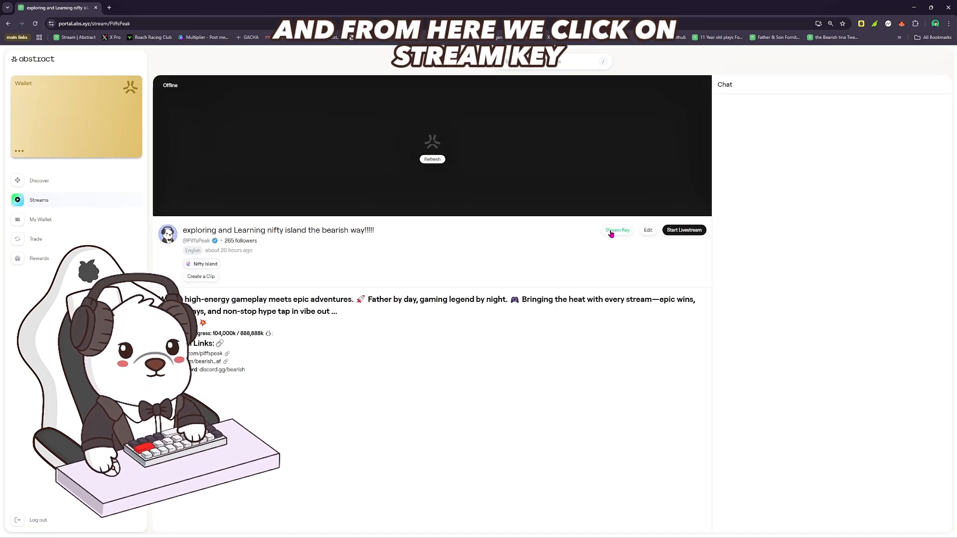
left_click(611, 232)
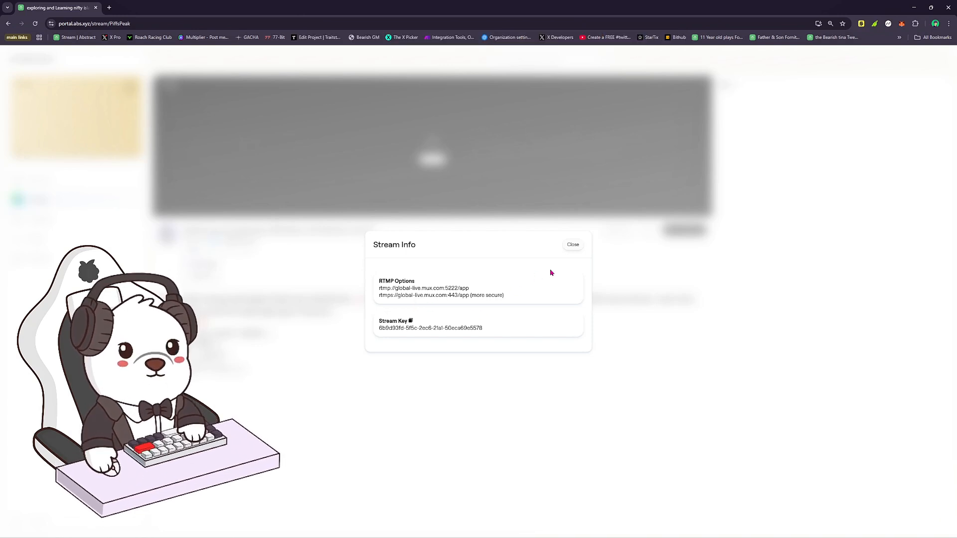
left_click(571, 248)
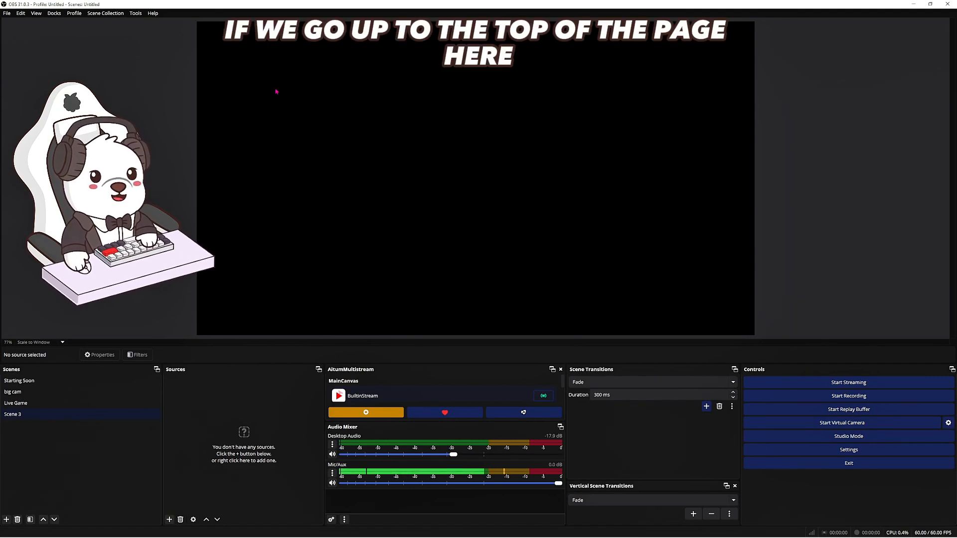
In OBS, start the Auto-Configuration Wizard optimized for streaming, keeping the current 1920x1080 canvas and the preference for 60 FPS.
left_click(136, 13)
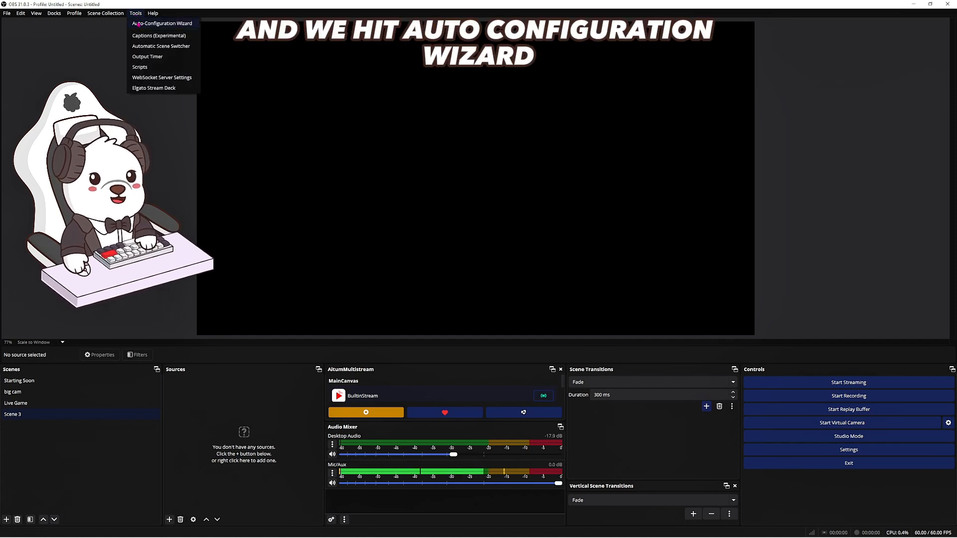
left_click(146, 25)
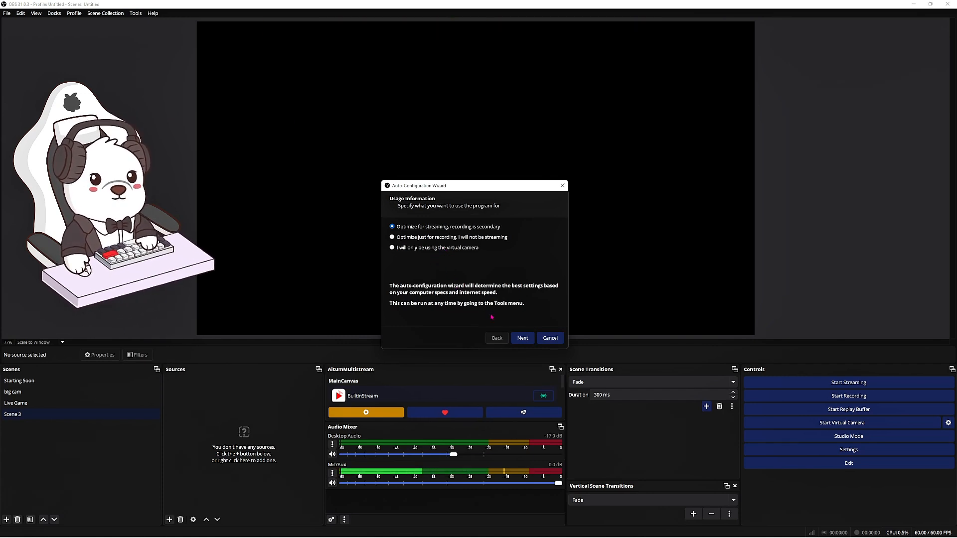
left_click(523, 339)
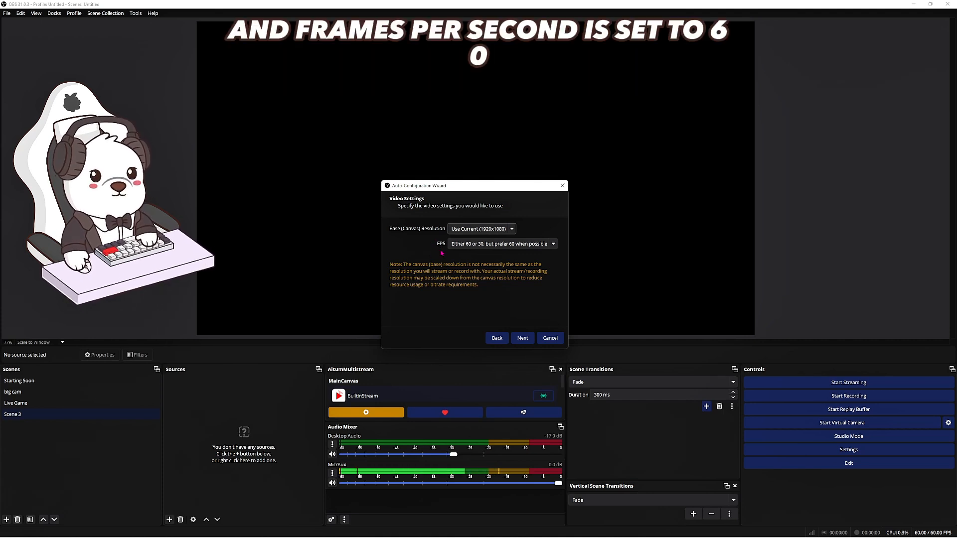
left_click(523, 340)
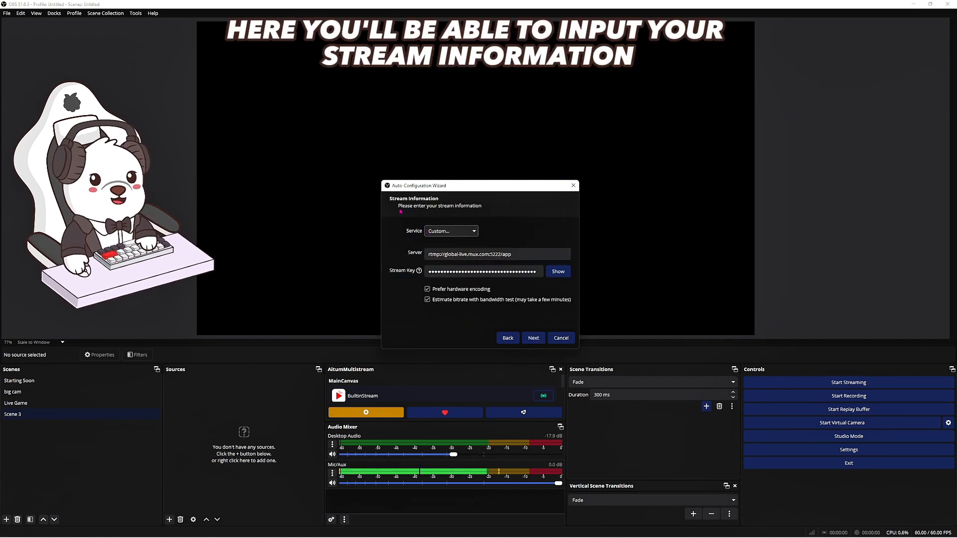
Set the wizard's streaming service to Custom and activate the stream key field.
left_click(474, 231)
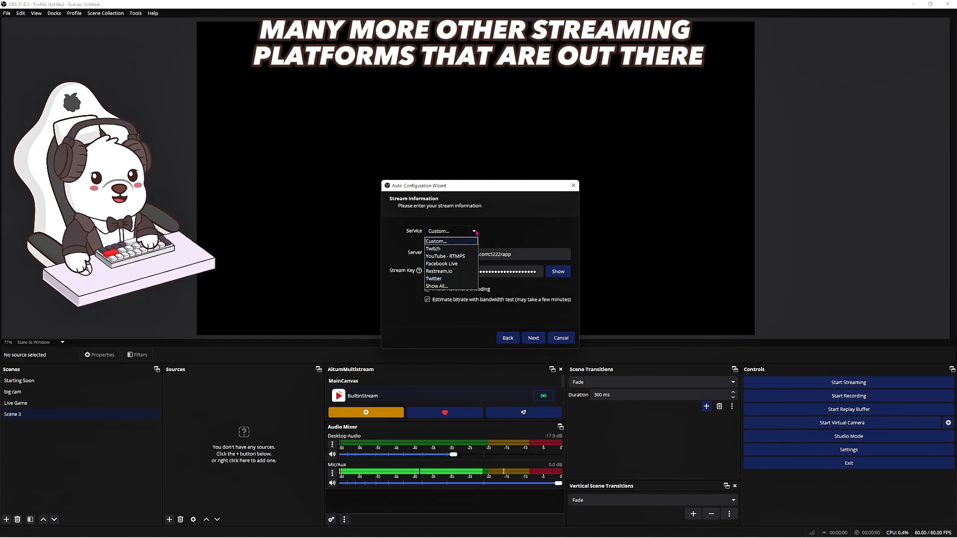
left_click(471, 240)
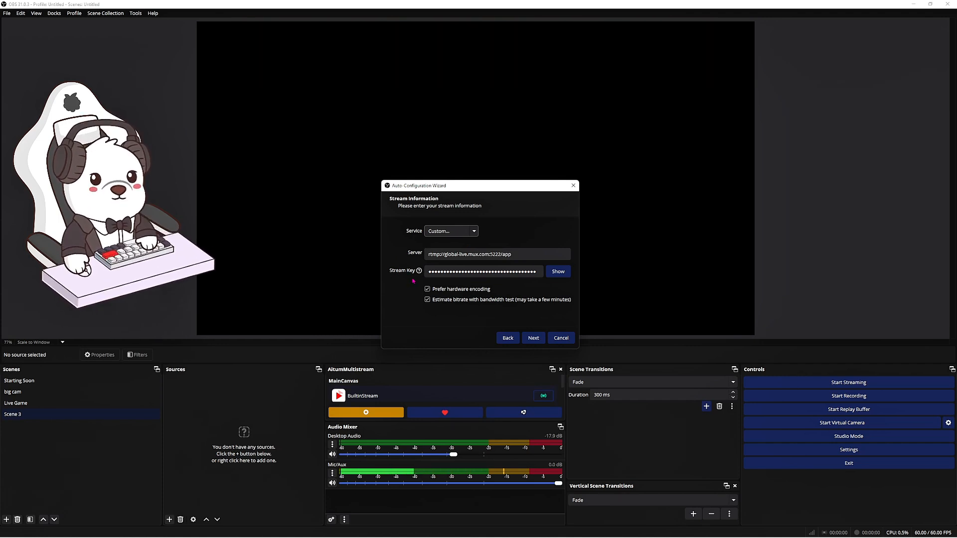
left_click(436, 273)
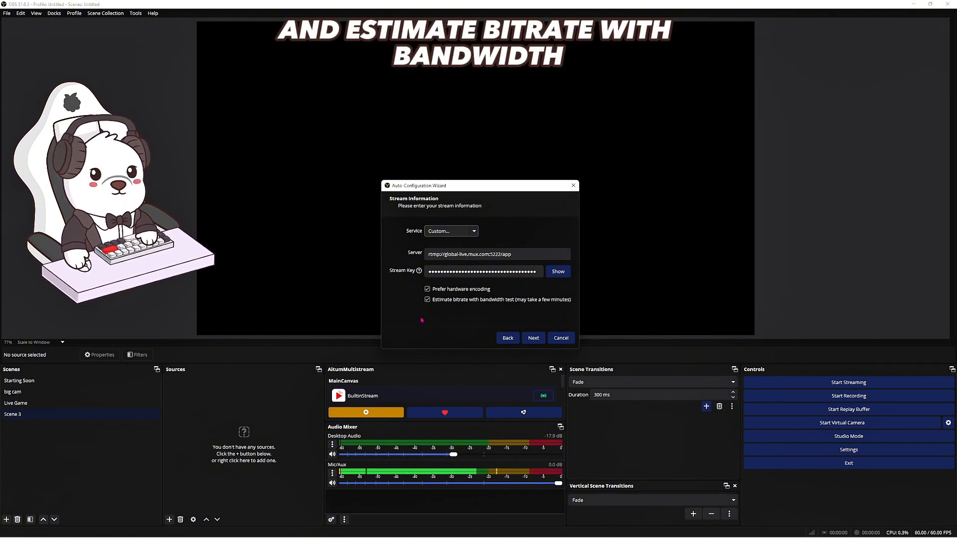
Run the wizard's bandwidth test and apply the recommended settings.
left_click(532, 338)
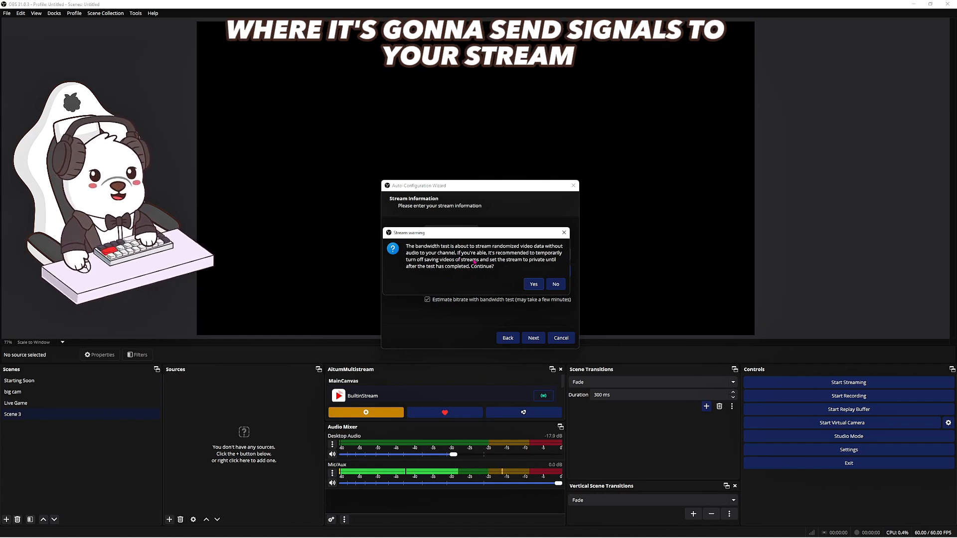
left_click(532, 284)
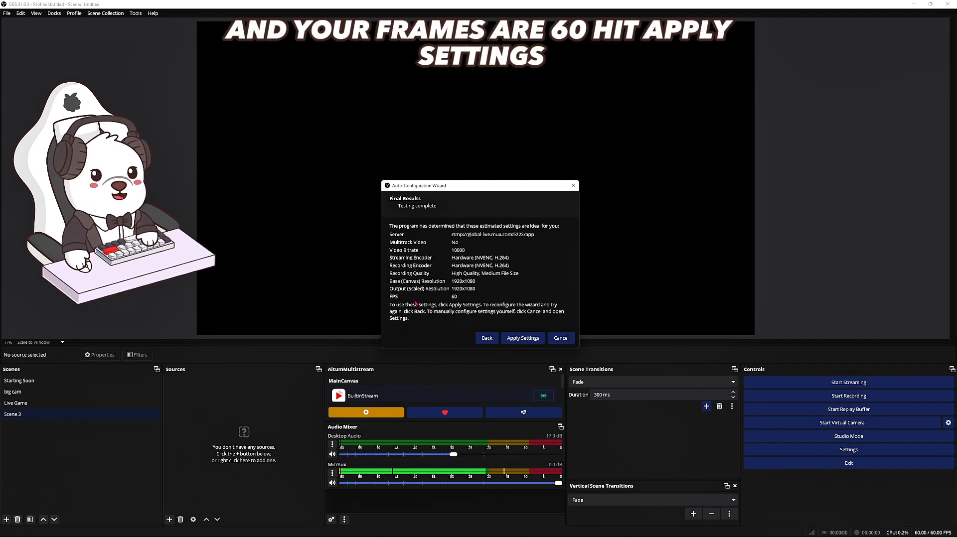
left_click(523, 338)
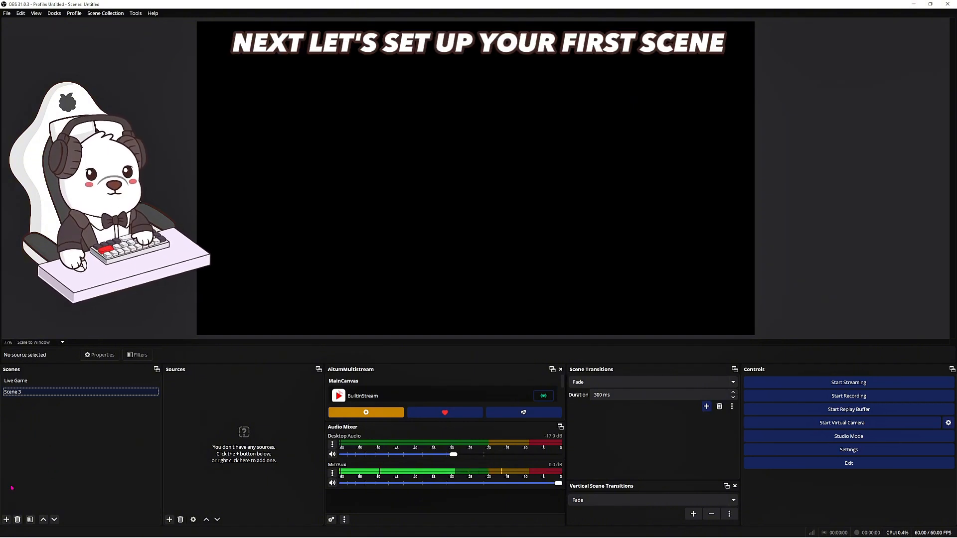
Create a scene named Scene 2 and add a new visible Display Capture source to it.
left_click(6, 520)
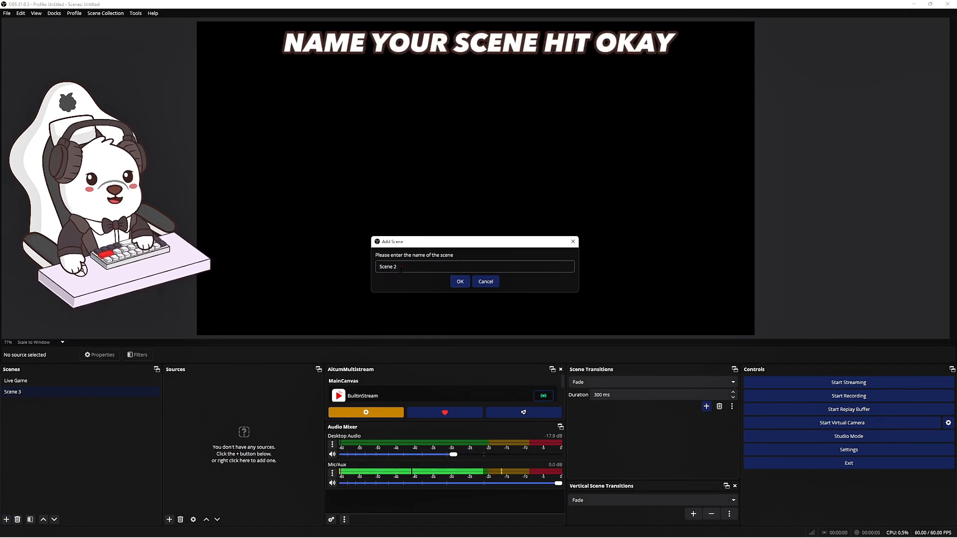
left_click(459, 283)
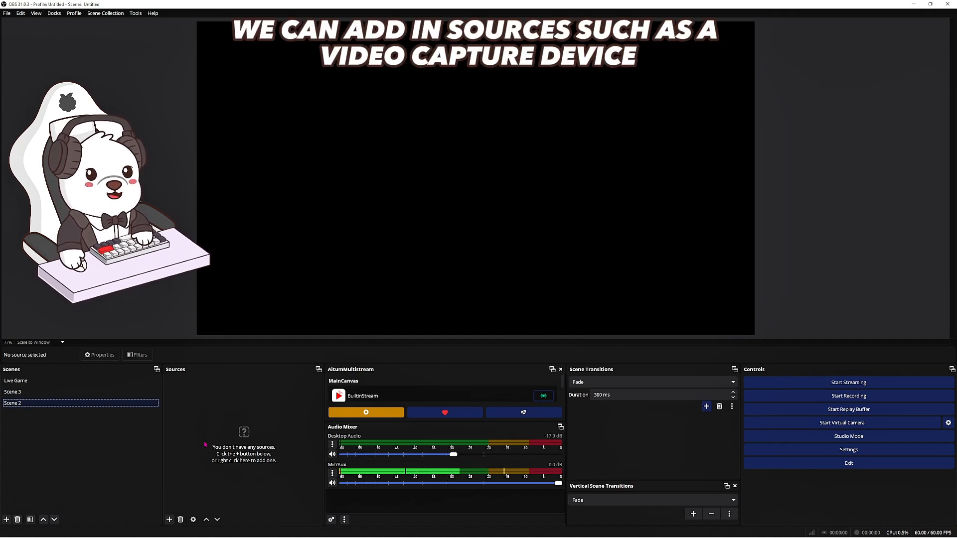
left_click(169, 519)
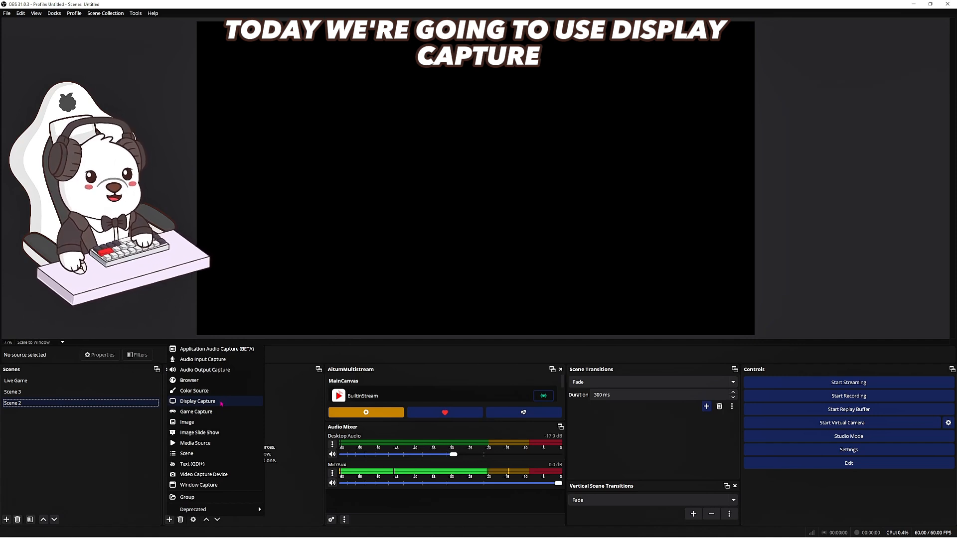
left_click(222, 403)
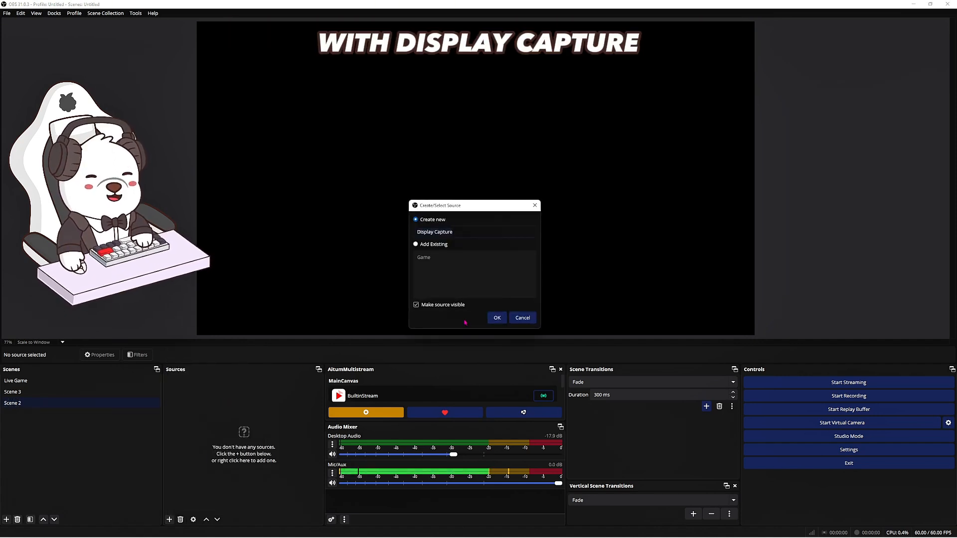
left_click(497, 318)
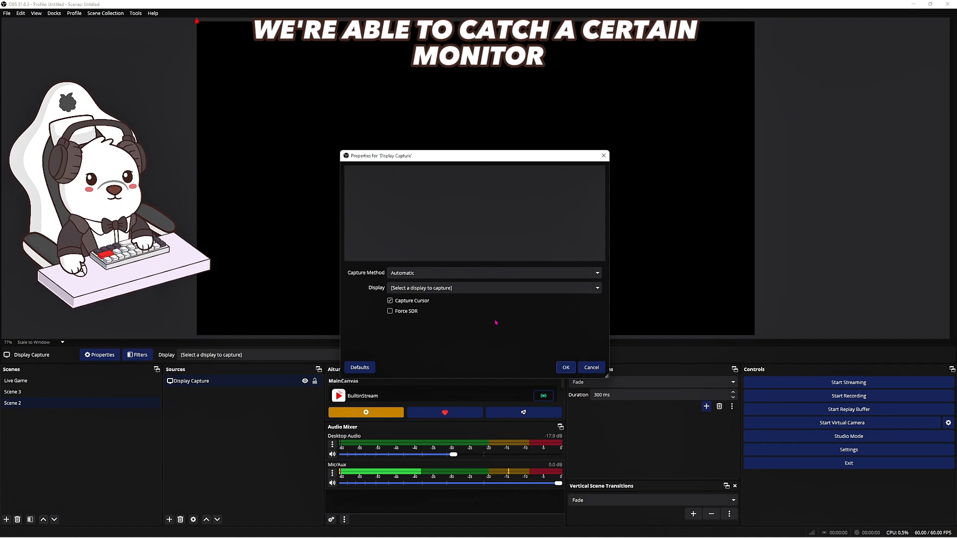
Set the Display Capture source to the monitor Sceptre C24: 1920x1080 @ -994,-1080.
left_click(461, 289)
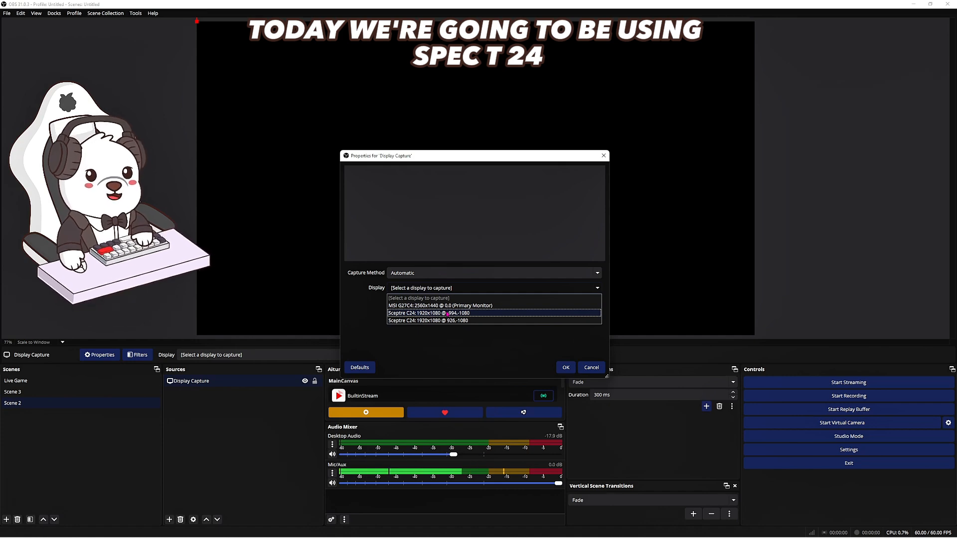
left_click(447, 313)
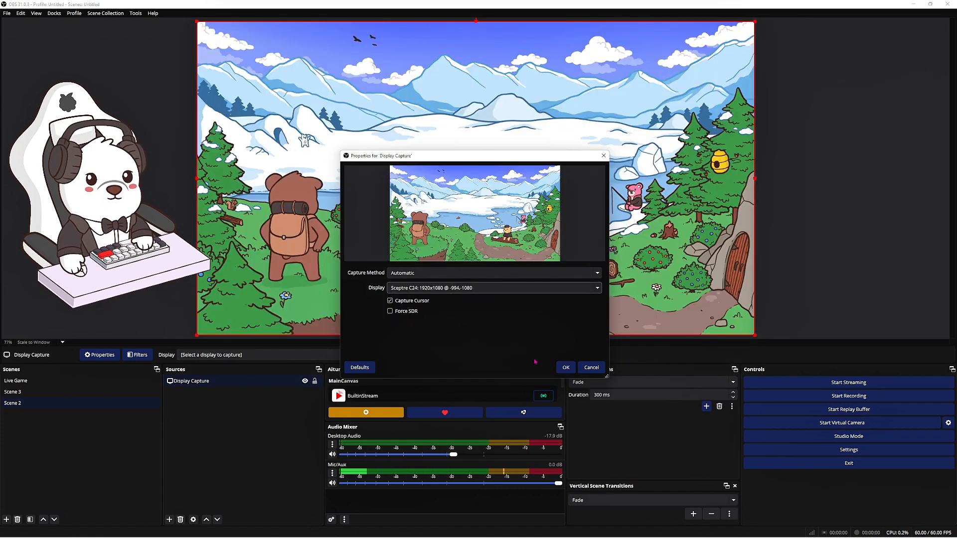
left_click(566, 367)
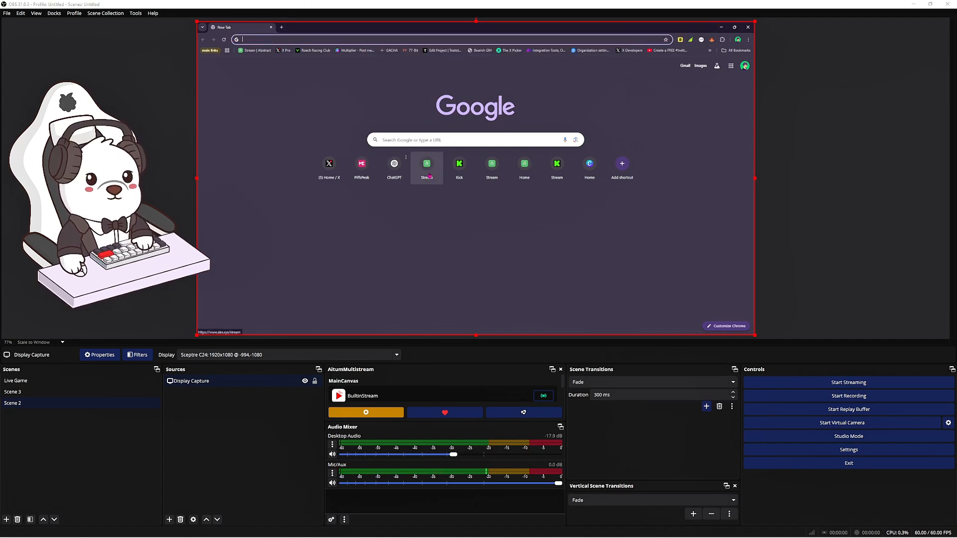
Add a new Video Capture Device source to Scene 2, look over its device choices and leave its properties unchanged.
left_click(170, 519)
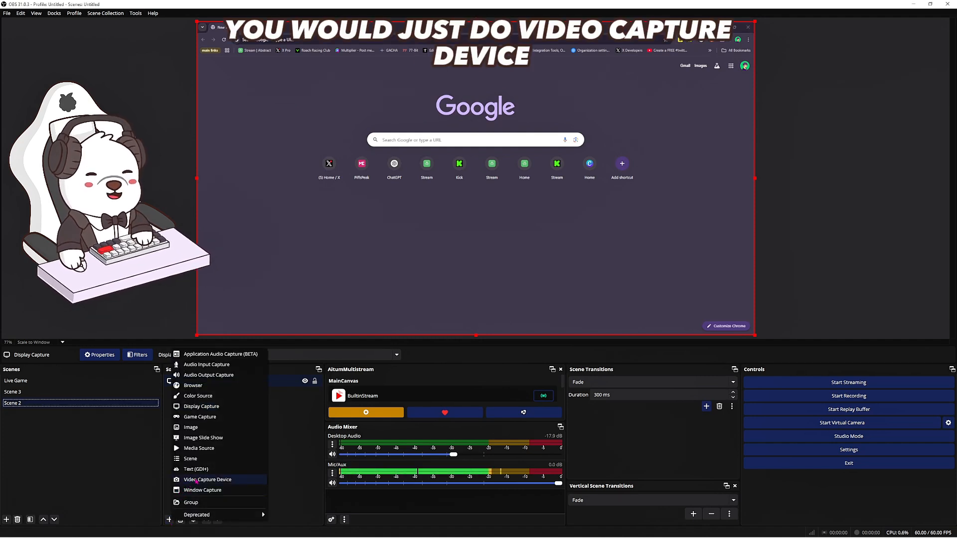
left_click(196, 480)
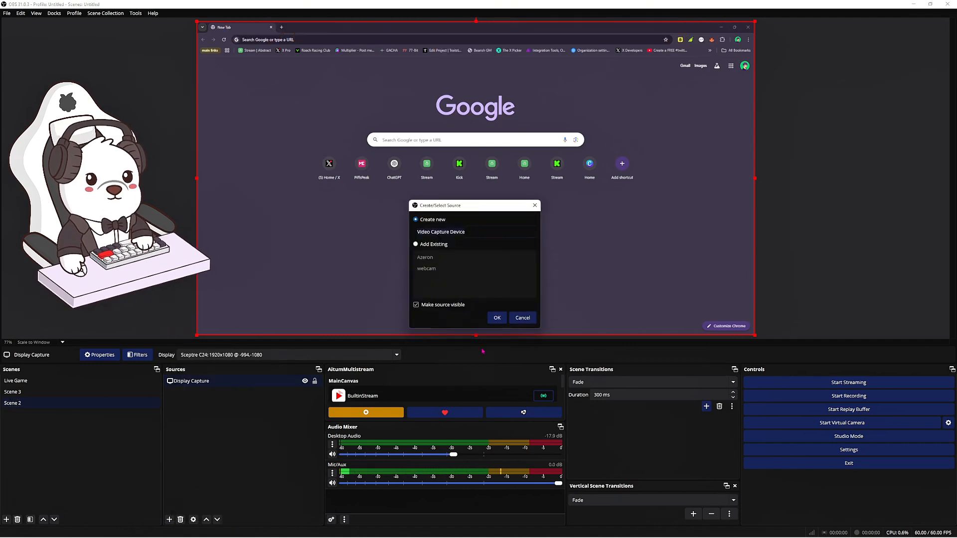
left_click(497, 318)
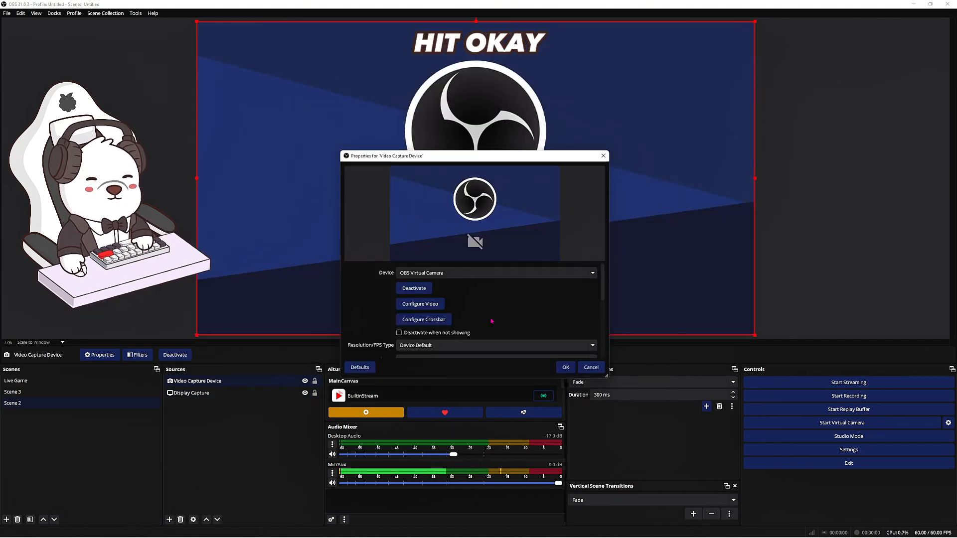
left_click(492, 277)
left_click(494, 276)
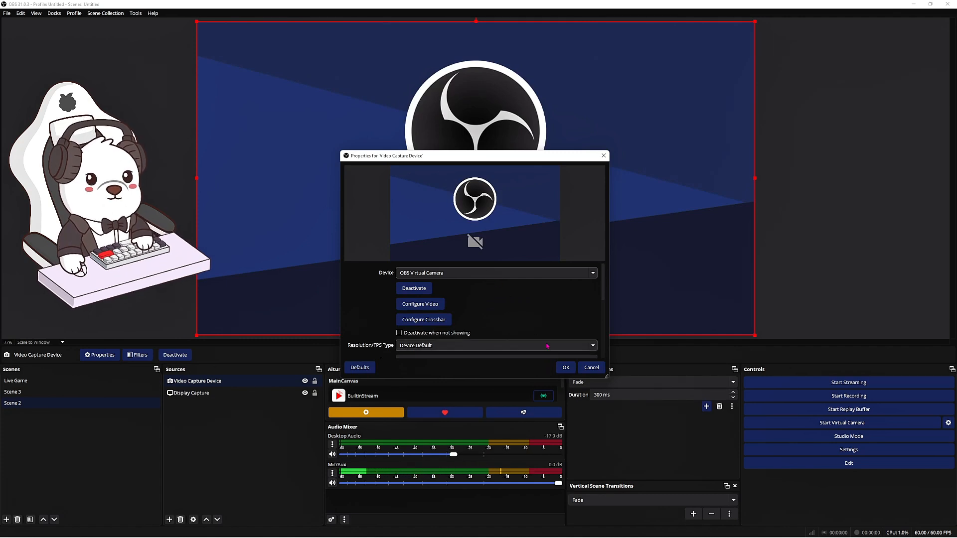
left_click(592, 367)
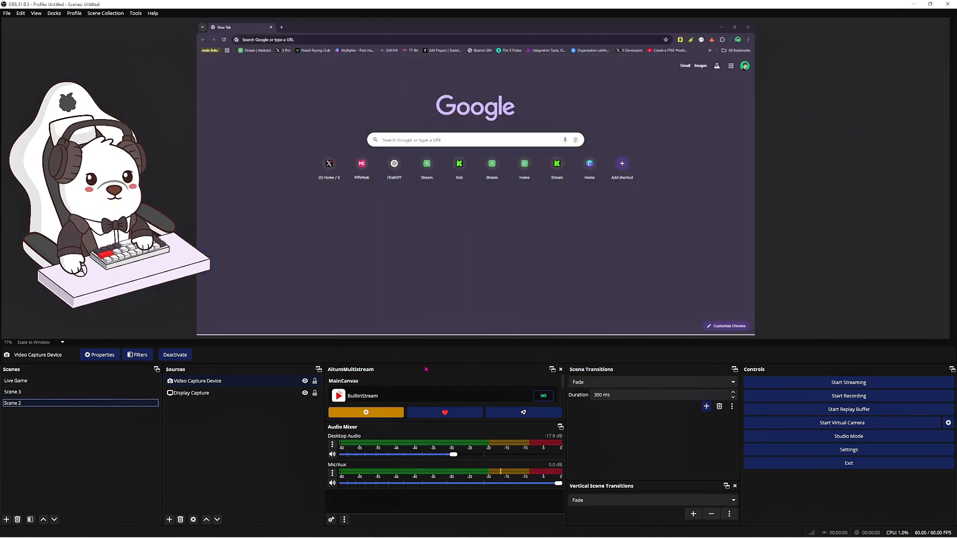
left_click(268, 394)
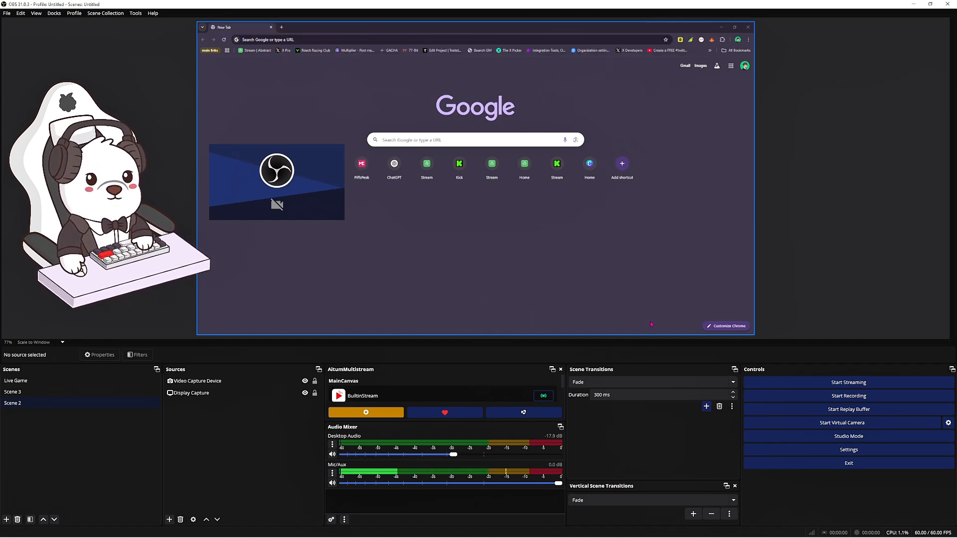
Review the streaming service choices and the video resolution and FPS settings, then close the settings without changes.
left_click(843, 450)
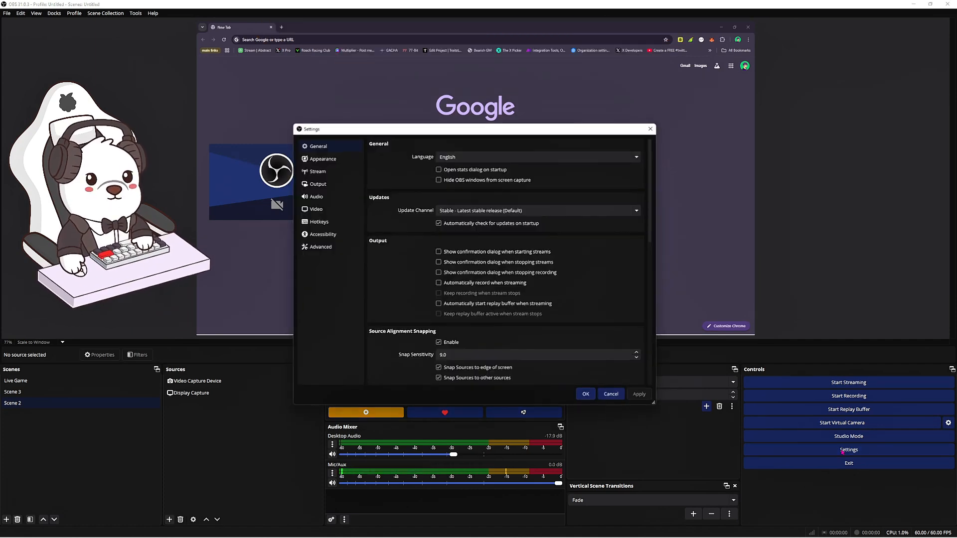
left_click(335, 171)
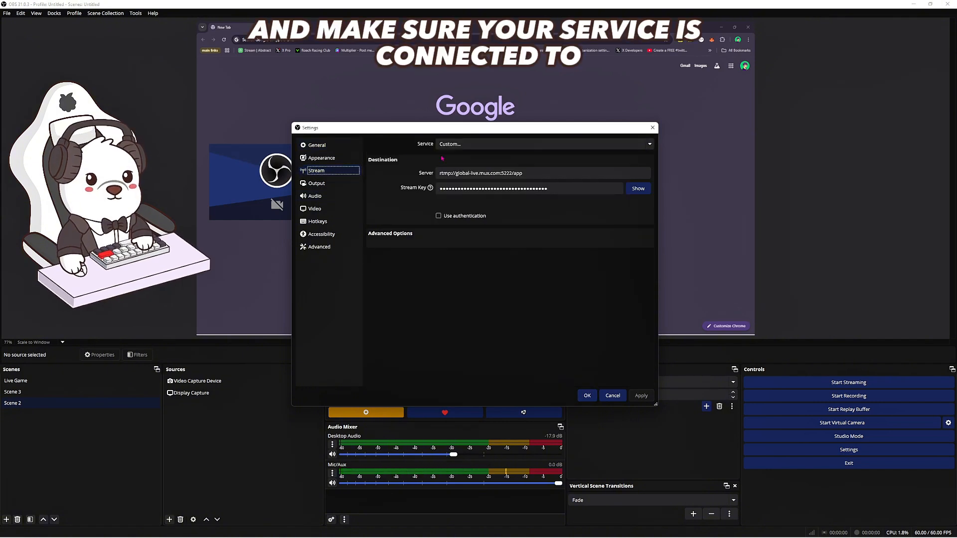
left_click(472, 146)
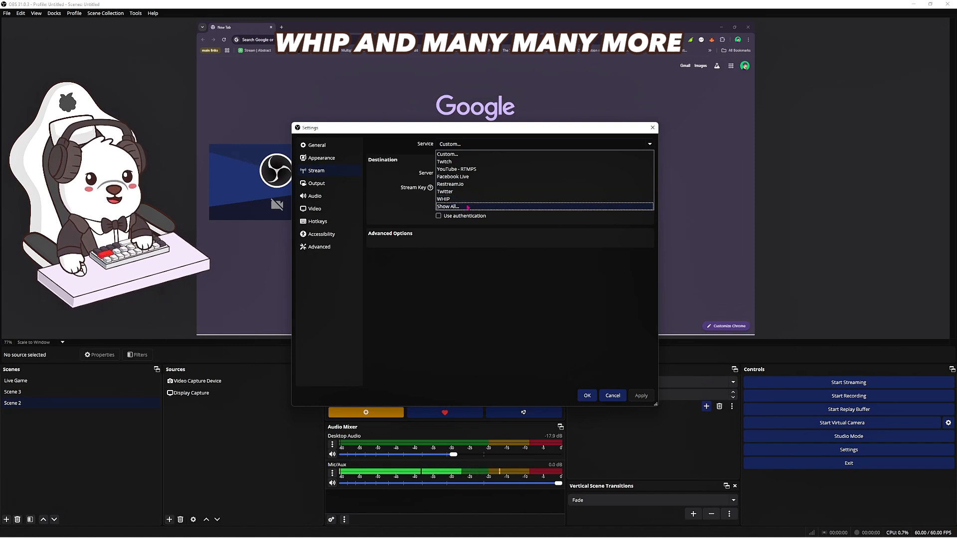
left_click(649, 144)
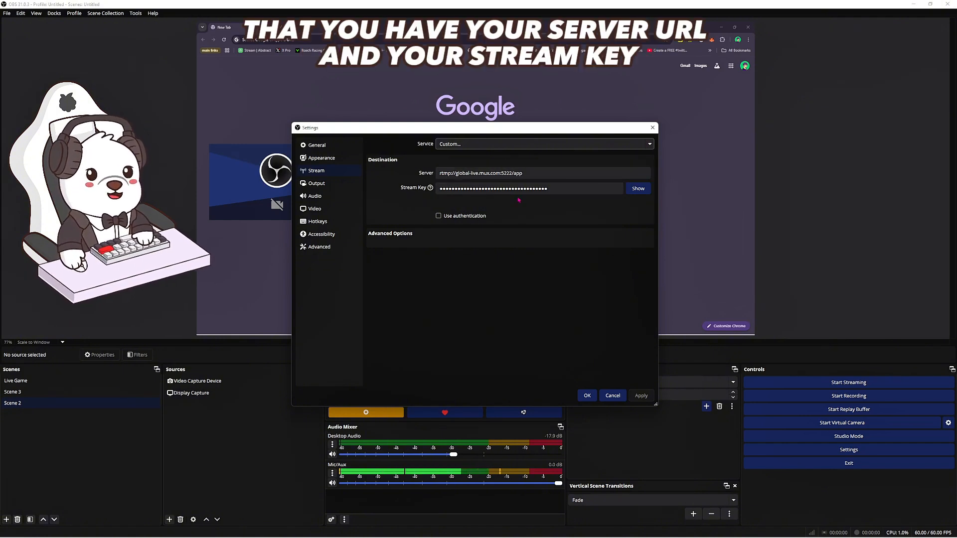
left_click(333, 212)
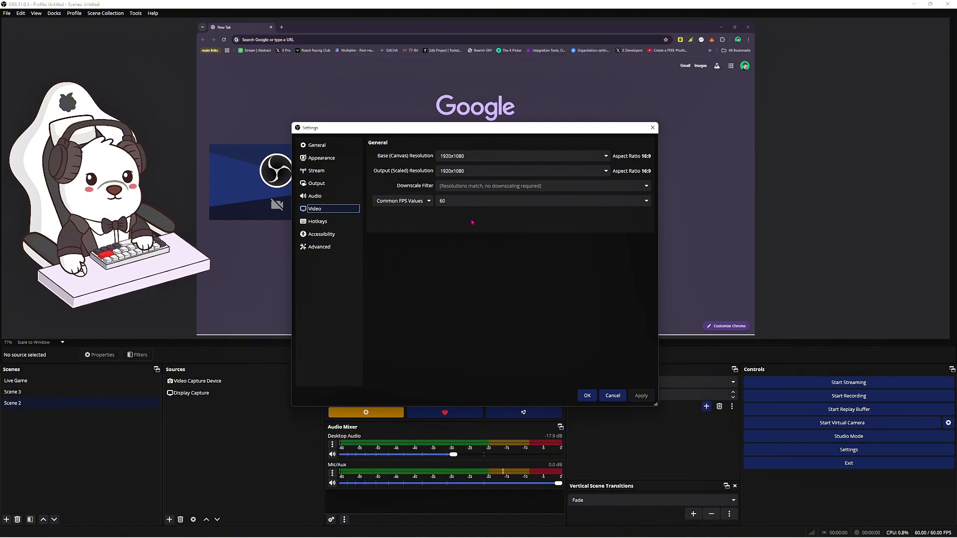
left_click(613, 394)
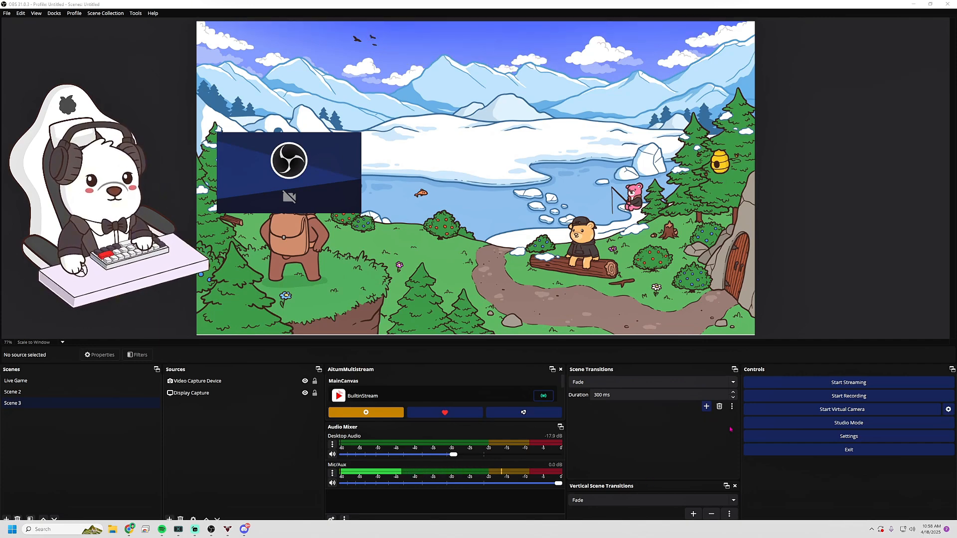
Review the streaming and recording output settings, including bitrate, encoder, recording path and format, and close the settings.
left_click(758, 438)
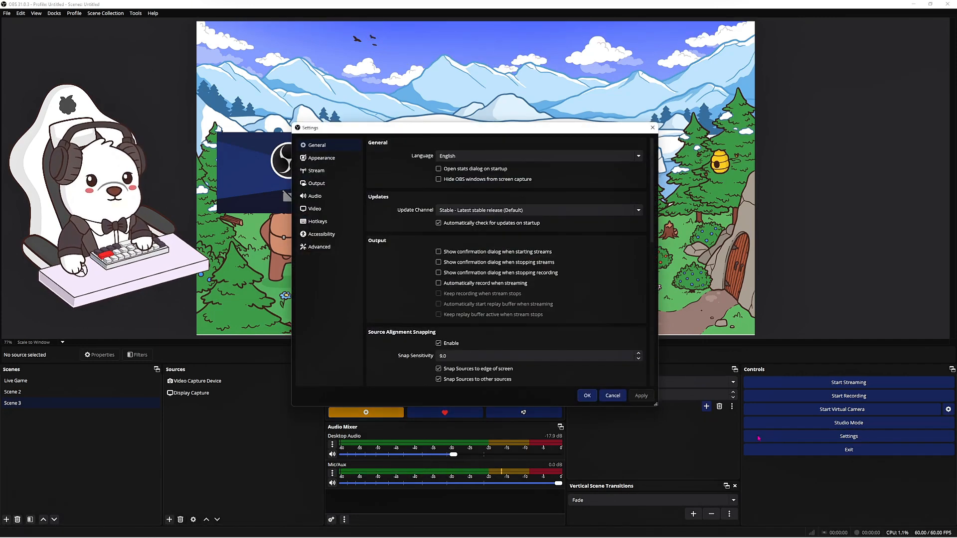
left_click(343, 188)
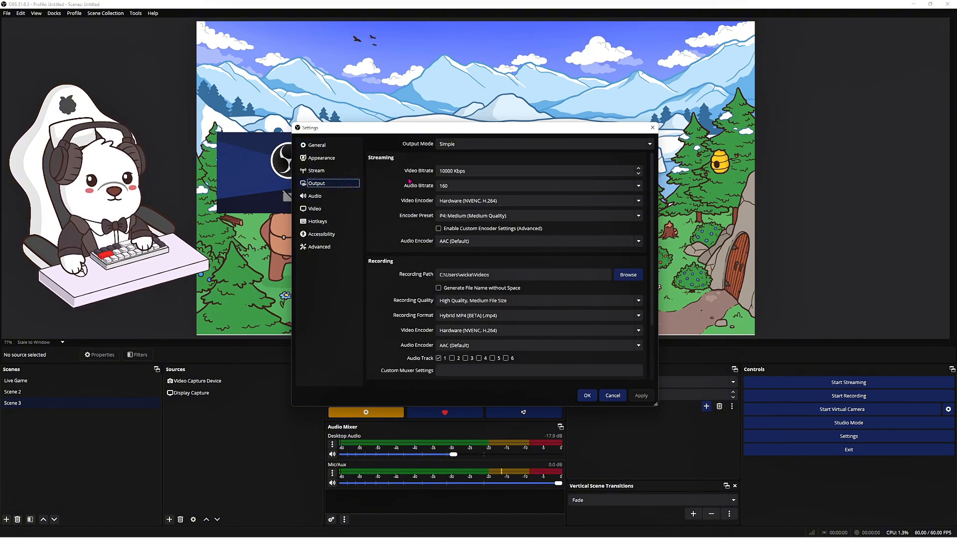
scroll(420, 236, "down", 1)
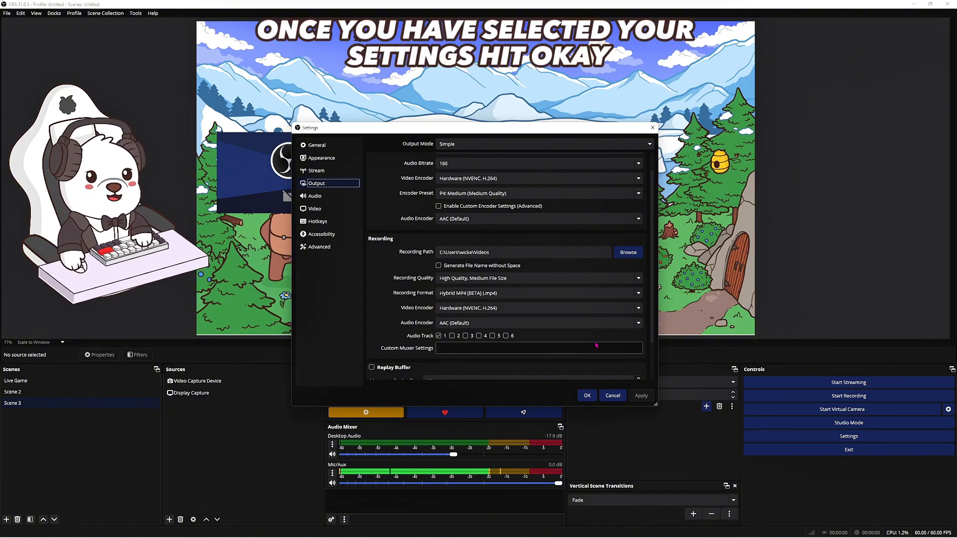
left_click(587, 396)
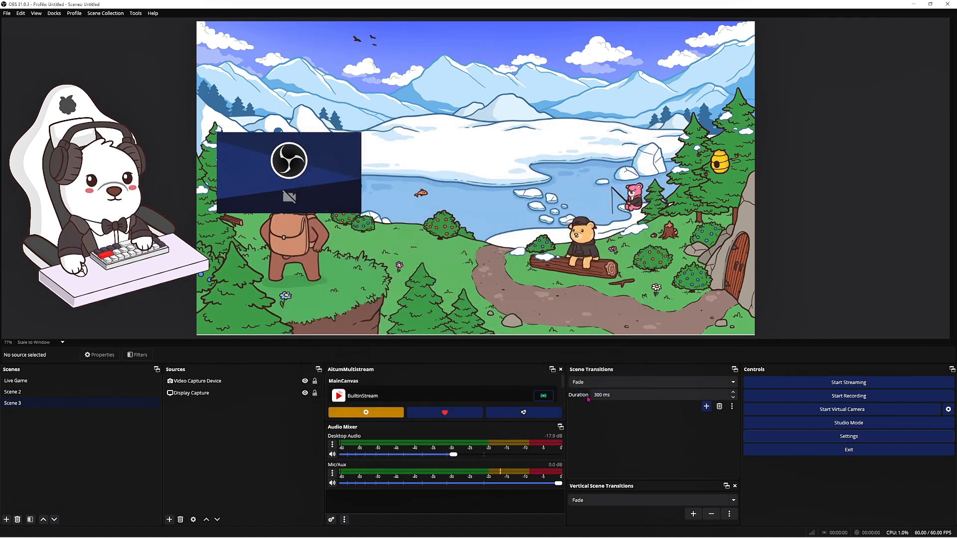
Record a short test clip of Scene 3, check the saved file in the recordings folder and close the folder.
left_click(797, 396)
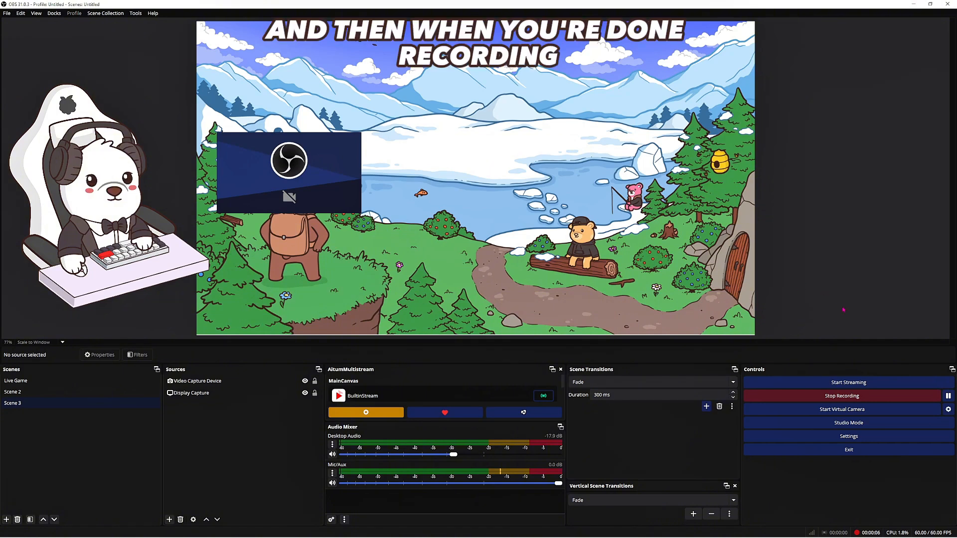
left_click(798, 398)
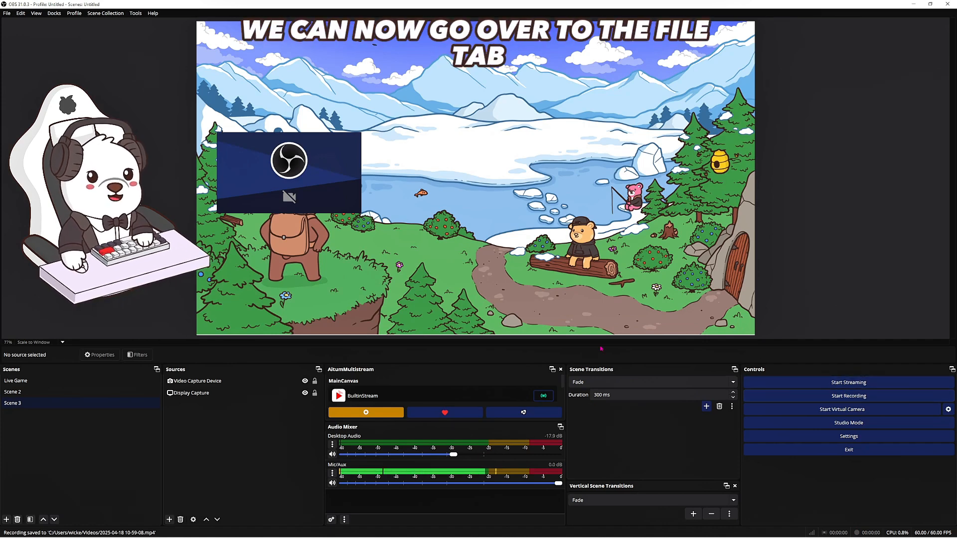
left_click(7, 14)
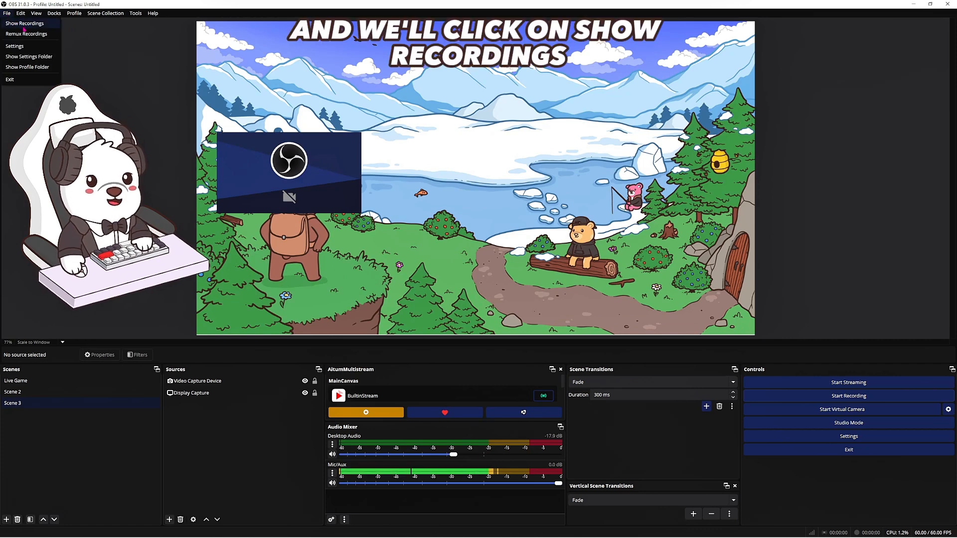
left_click(26, 24)
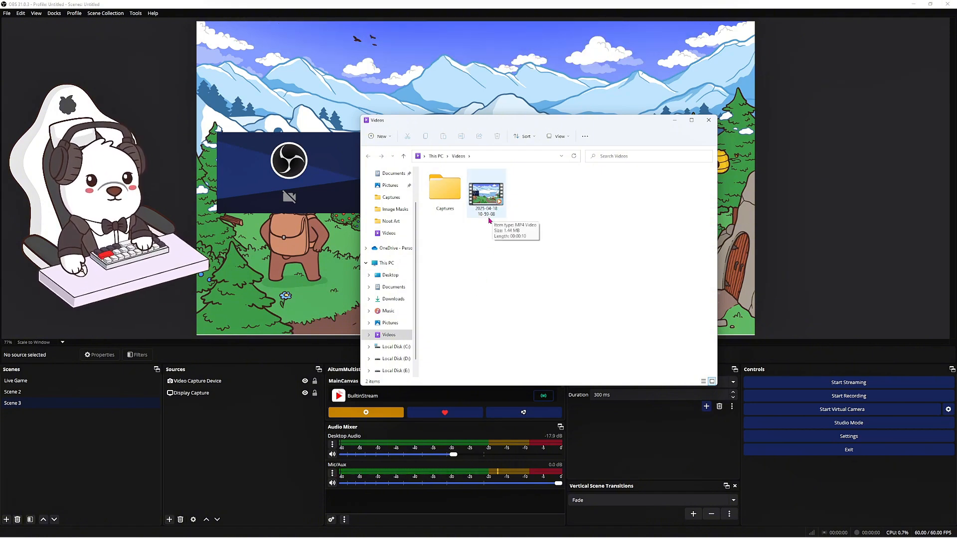
left_click(708, 120)
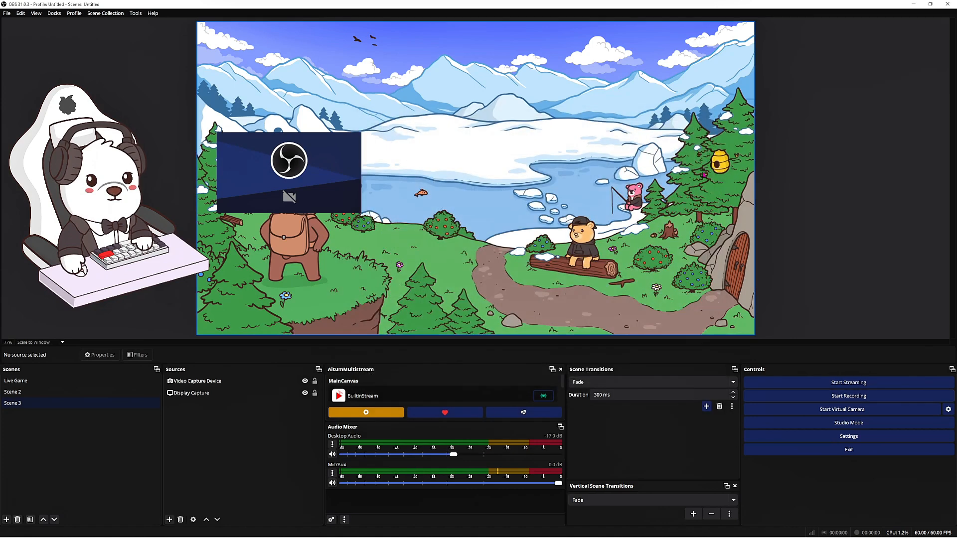